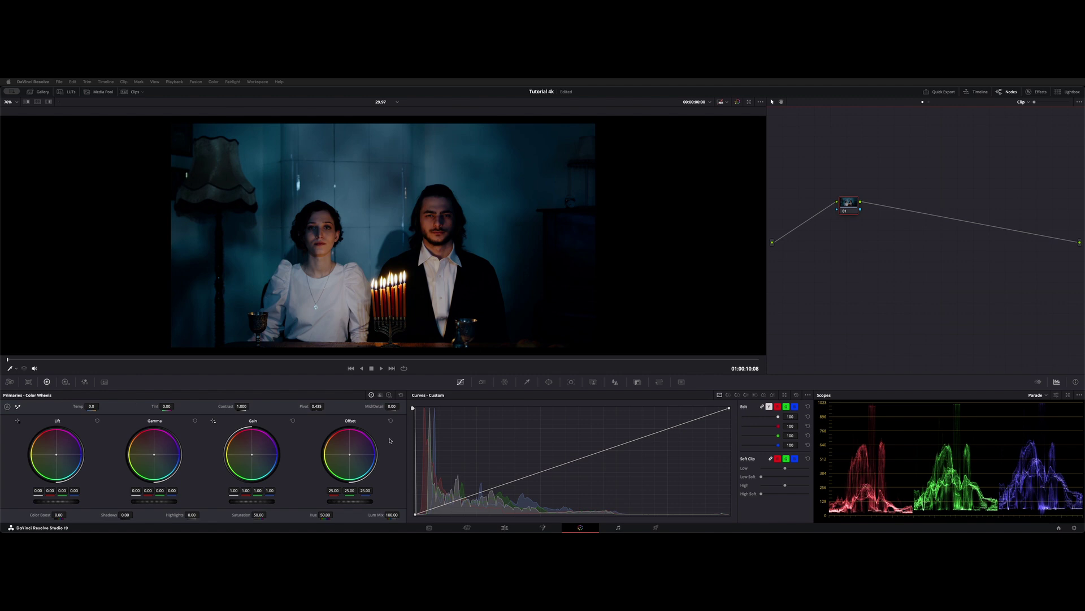
Step: Switch the Primaries palette to Log, then HDR wheels paged to the Black, Dark and Shadow zones
click(389, 394)
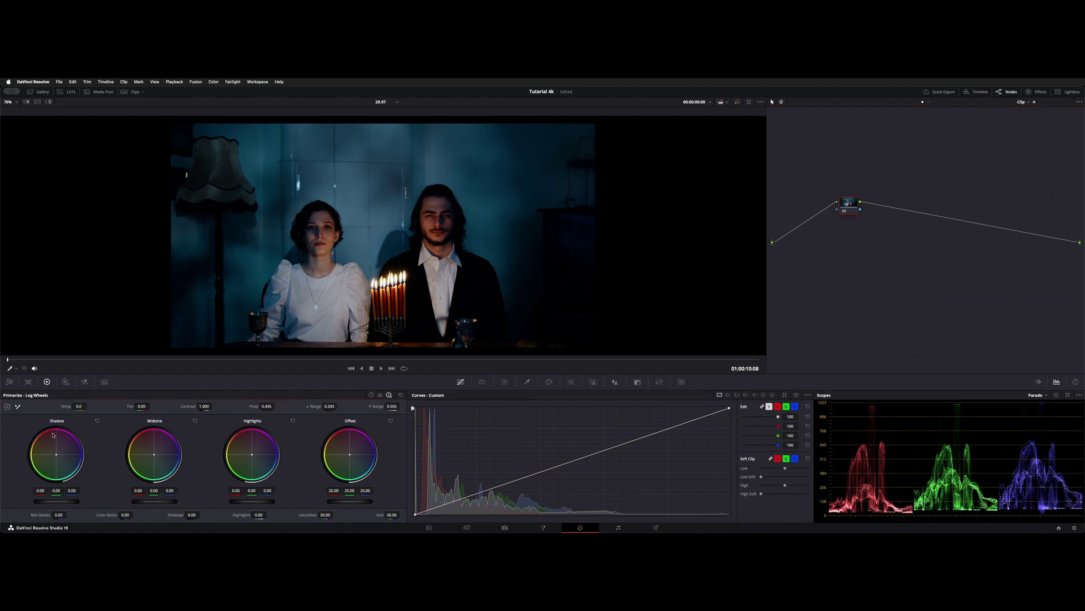
click(66, 381)
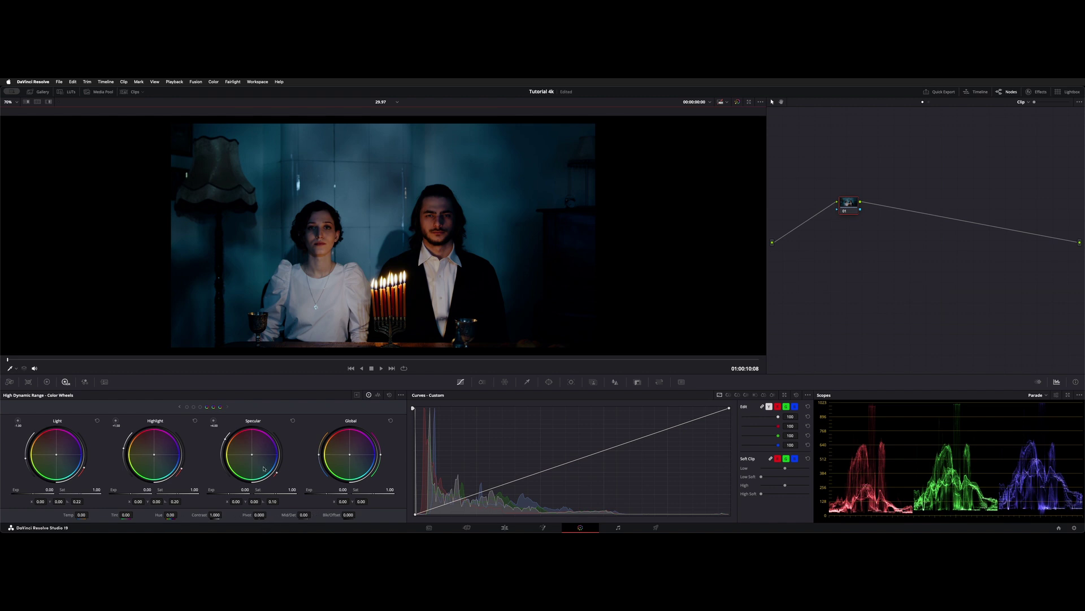
click(179, 407)
Step: Show the Black, Dark and Shadow wheels and preview the Dark zone's coverage on the image
click(180, 407)
click(180, 408)
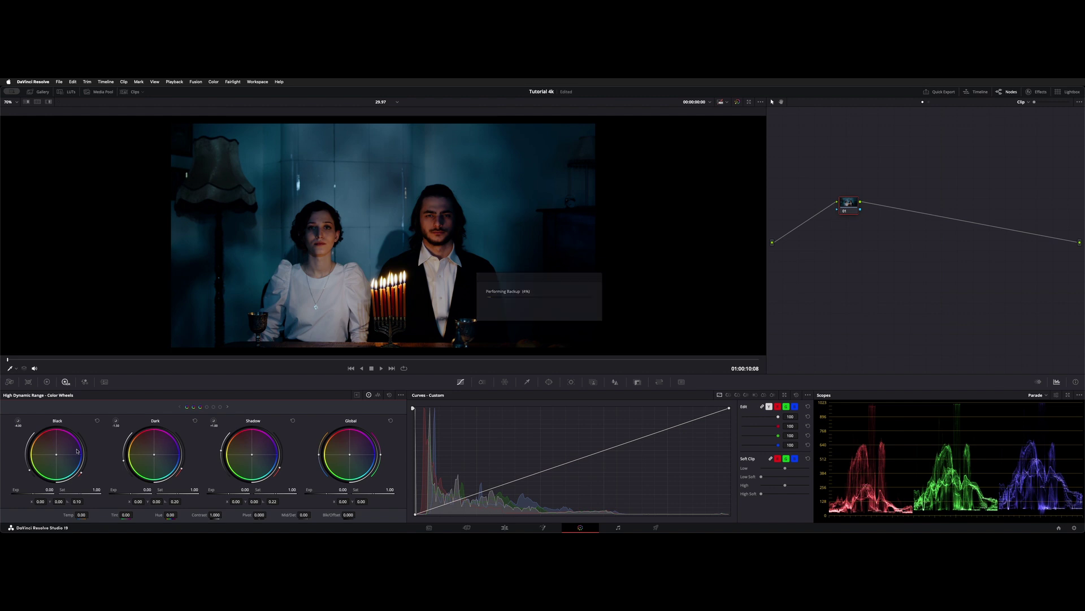
click(115, 421)
click(115, 421)
click(115, 421)
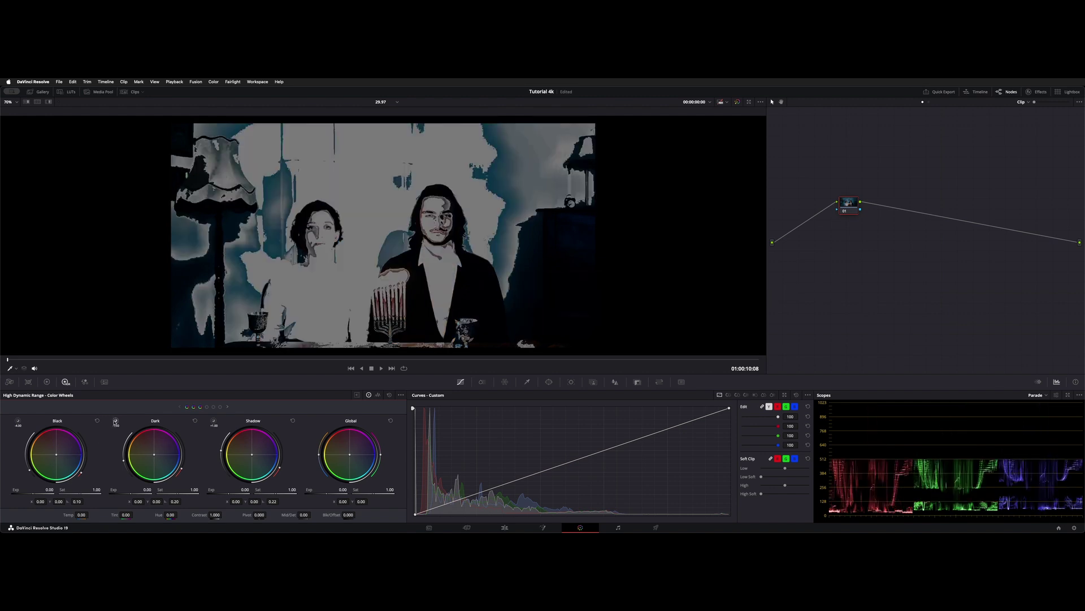
click(115, 422)
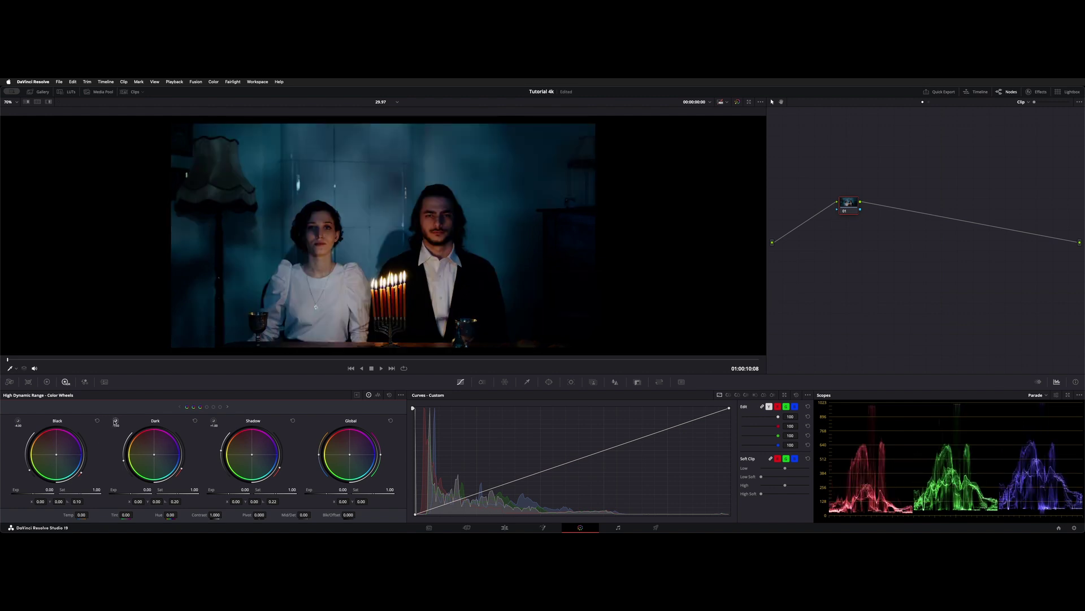
Step: Preview the Shadow and Black zone coverage, then page forward and highlight the Light zone
click(214, 421)
click(214, 421)
click(214, 421)
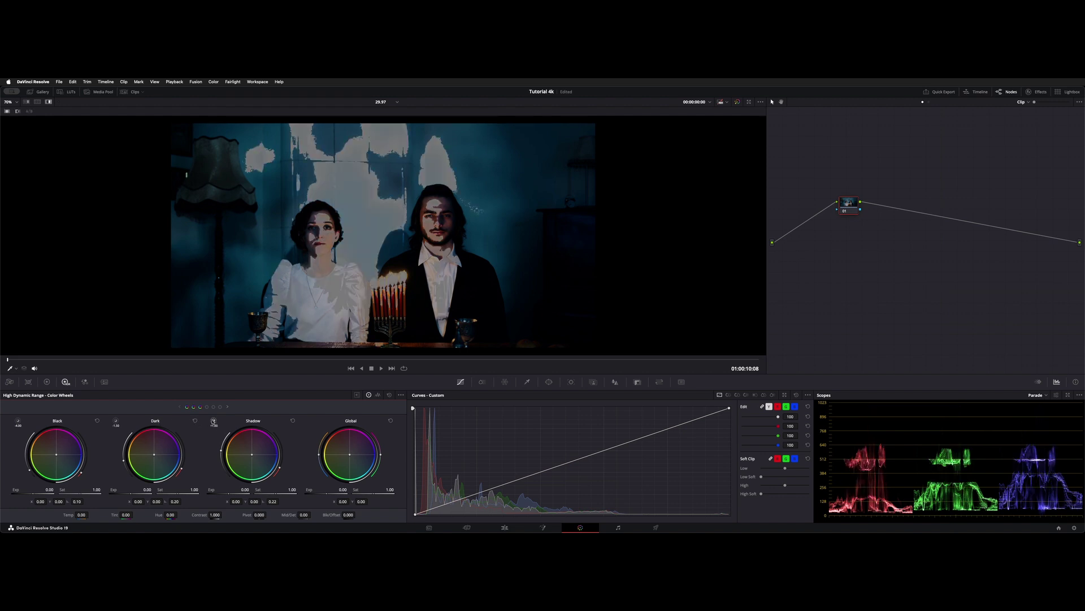
click(213, 421)
click(19, 422)
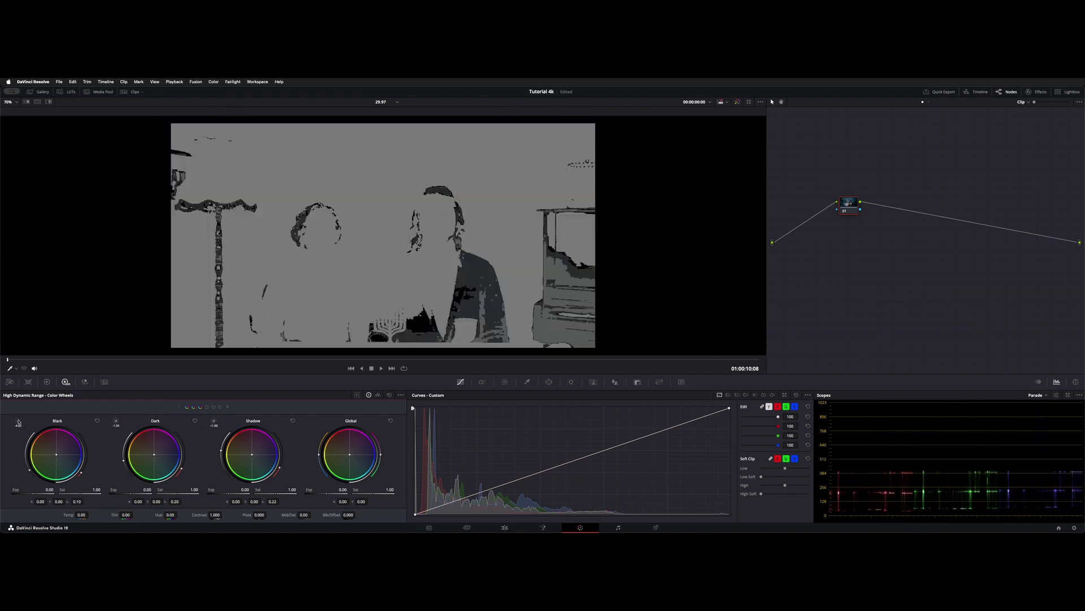
click(18, 421)
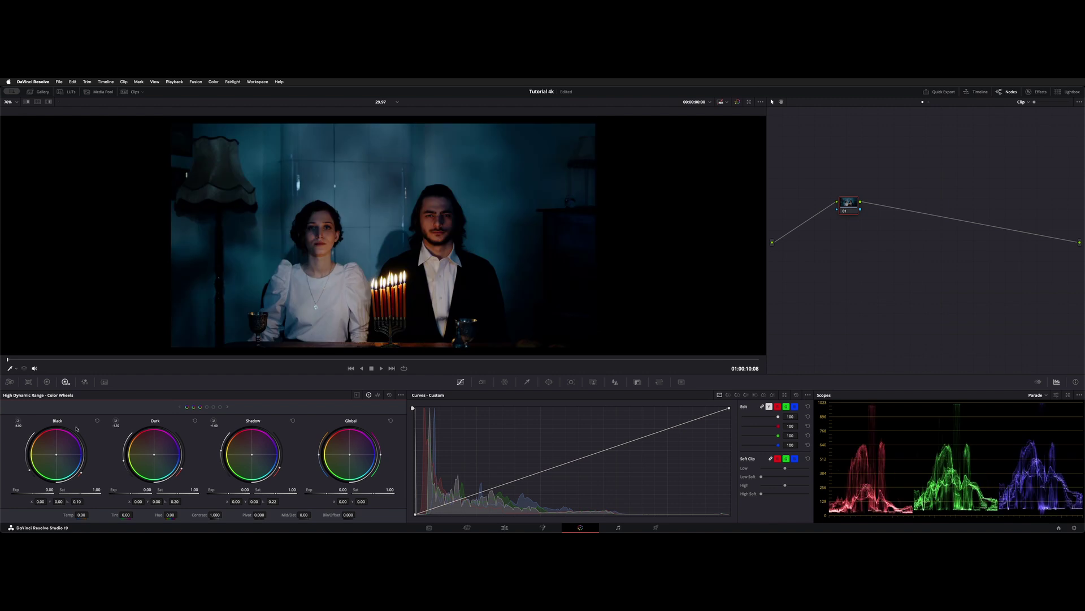
click(227, 406)
click(214, 421)
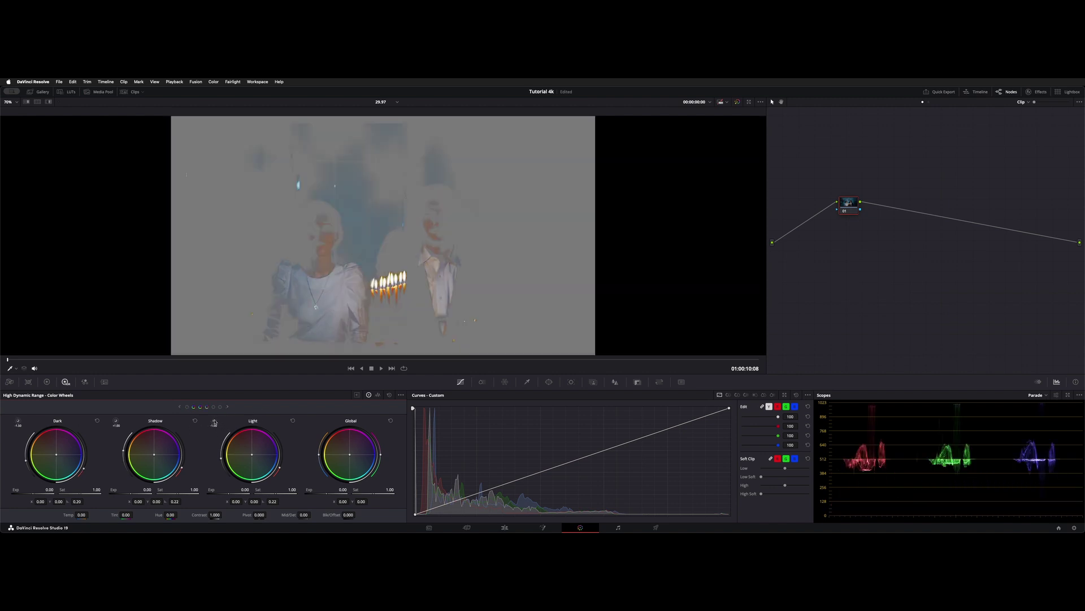
Step: Push the Shadow wheel's balance toward green-teal, reading -0.05, 0.02, 0.59
click(214, 422)
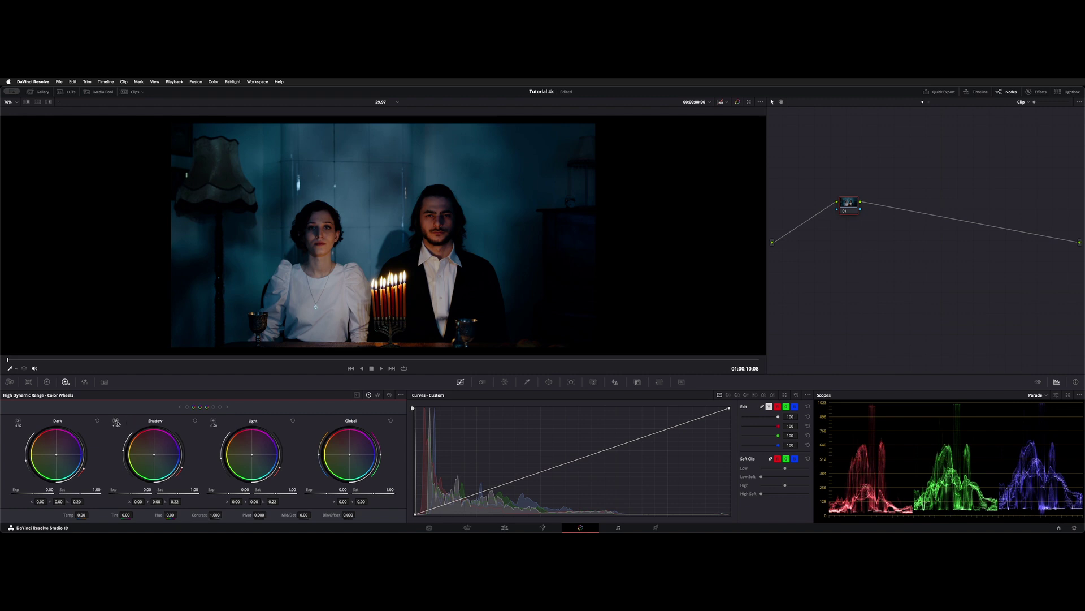
click(115, 422)
click(116, 422)
drag(153, 454, 152, 454)
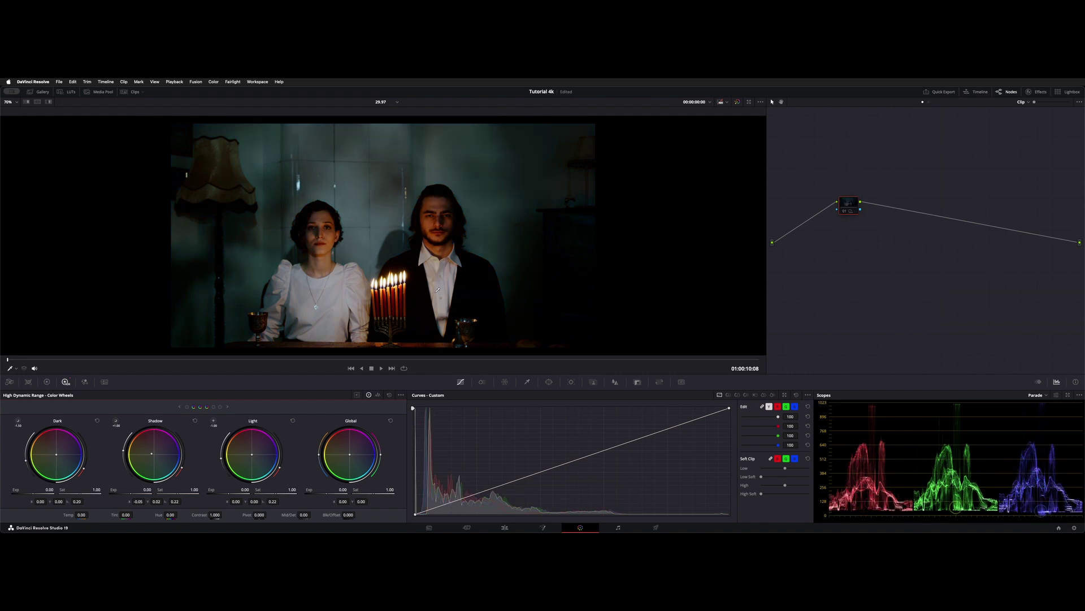
Step: Compare the grade bypassed and restored during playback, then save the project
key(shift+d)
key(shift+d)
key(shift+d)
key(shift+d)
key(space)
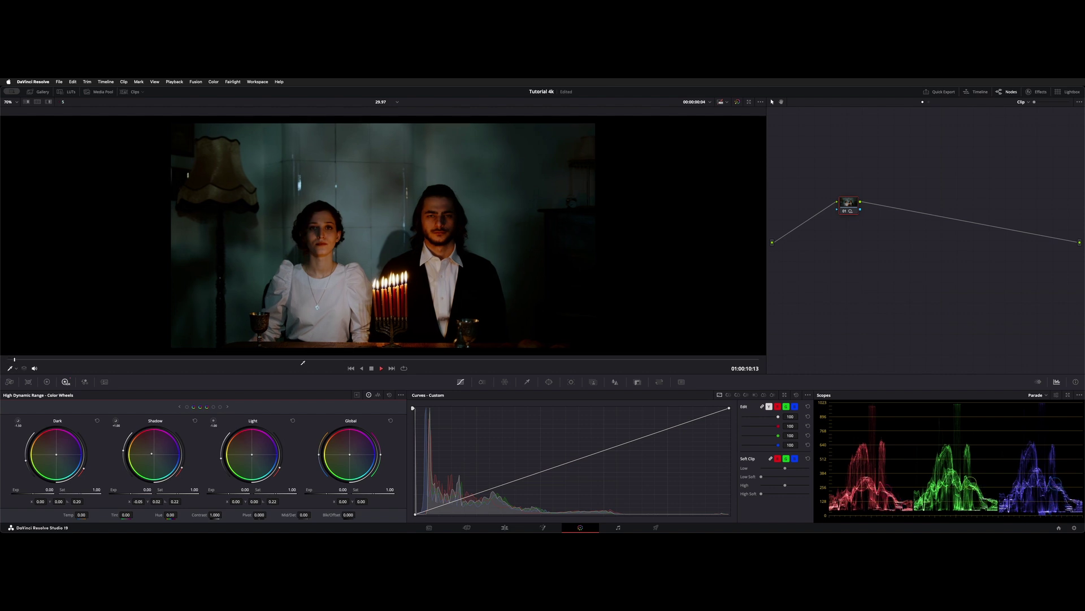
key(space)
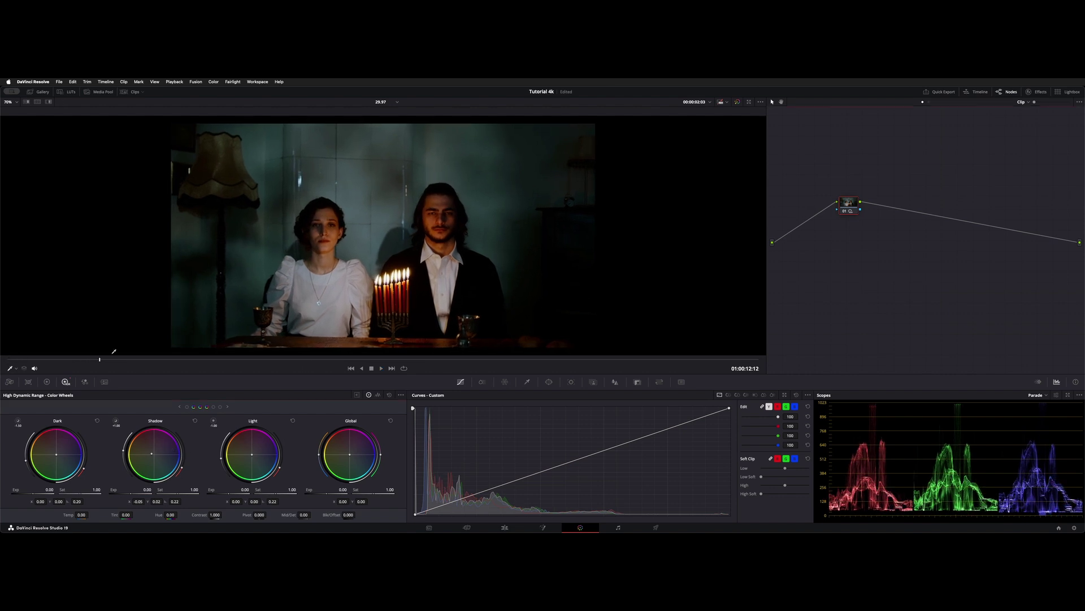
click(64, 360)
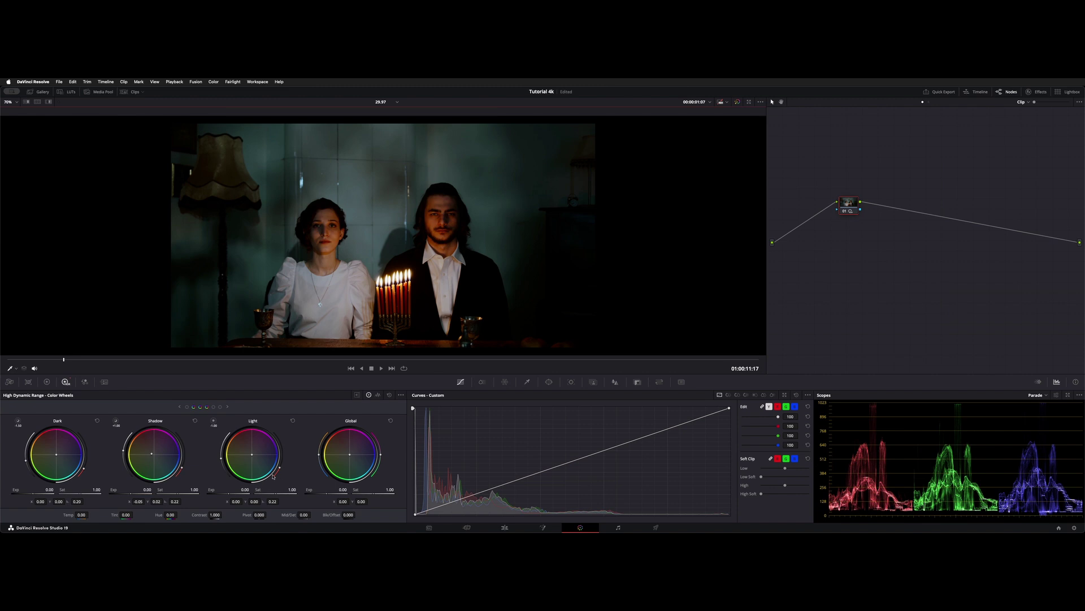
key(super+s)
Step: Drag the Shadow zone's range to 0.59 and check its widened coverage with the zone highlight
drag(175, 501, 176, 502)
drag(175, 502, 198, 501)
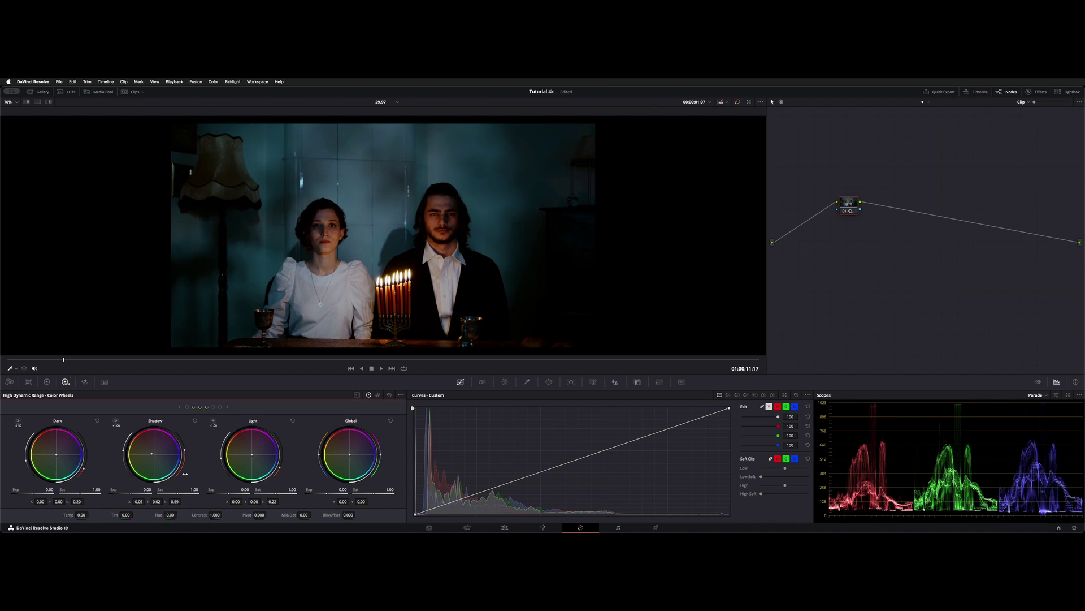
click(114, 420)
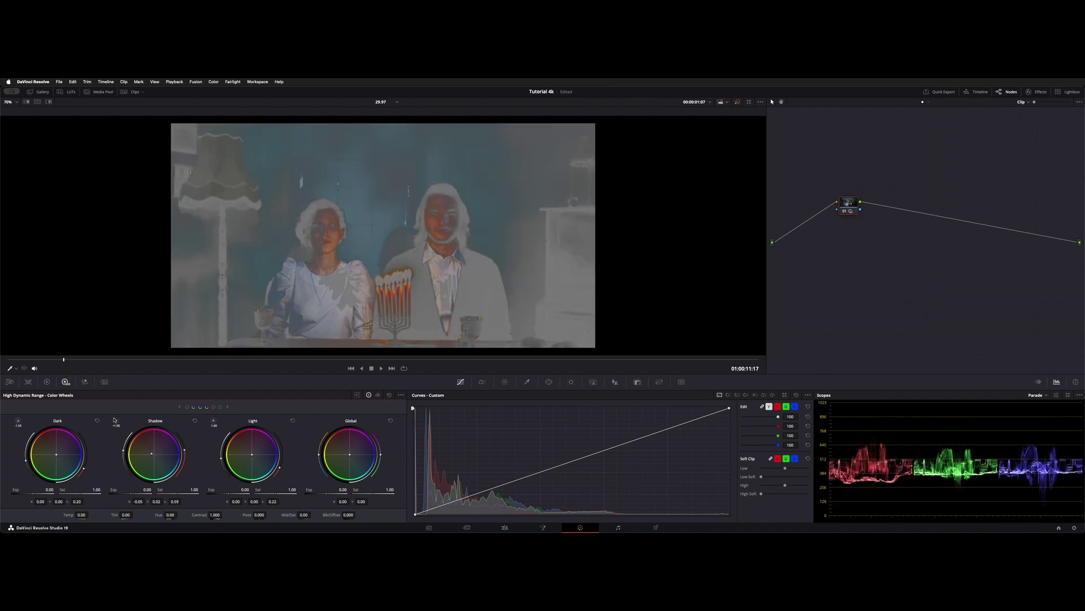
drag(114, 420, 115, 421)
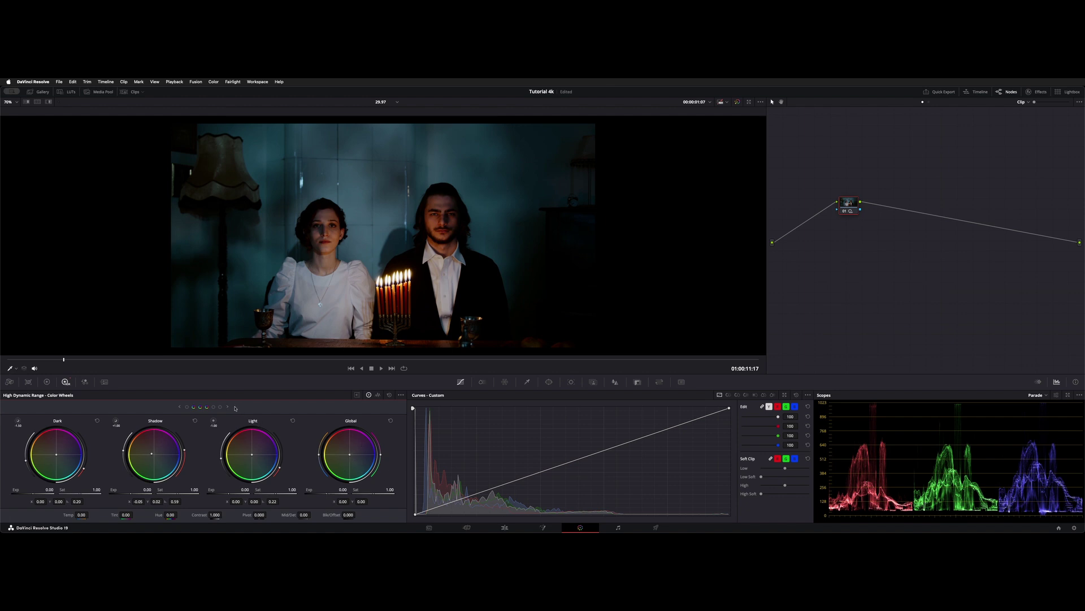
Step: In the HDR Zones Graph, extend the Shadow zone's max range to 1.34, then return to the color wheels
scroll(235, 409, right, 2)
click(378, 394)
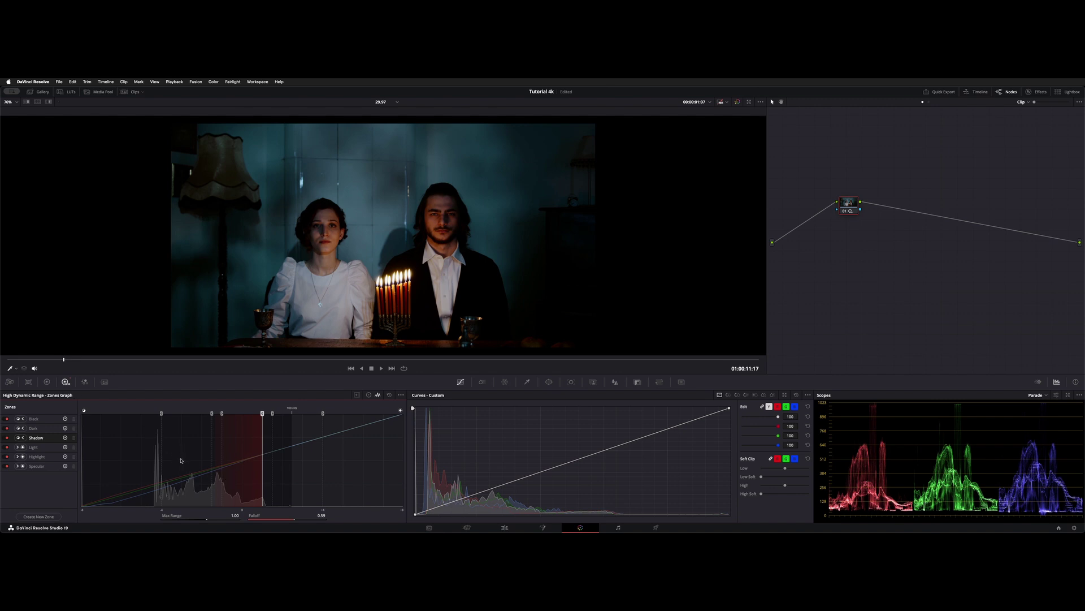
click(48, 426)
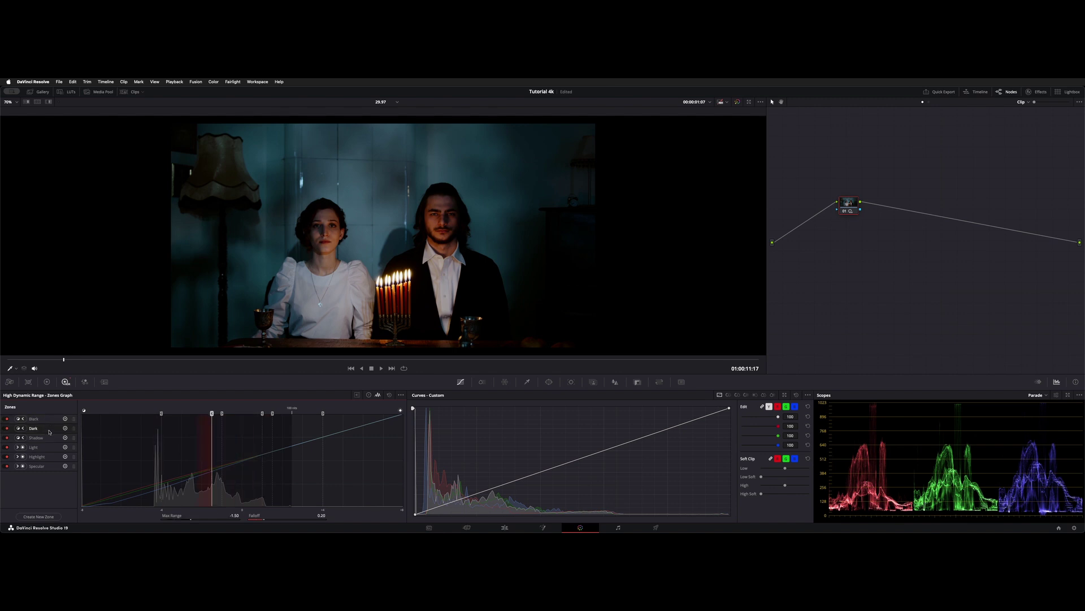
click(50, 436)
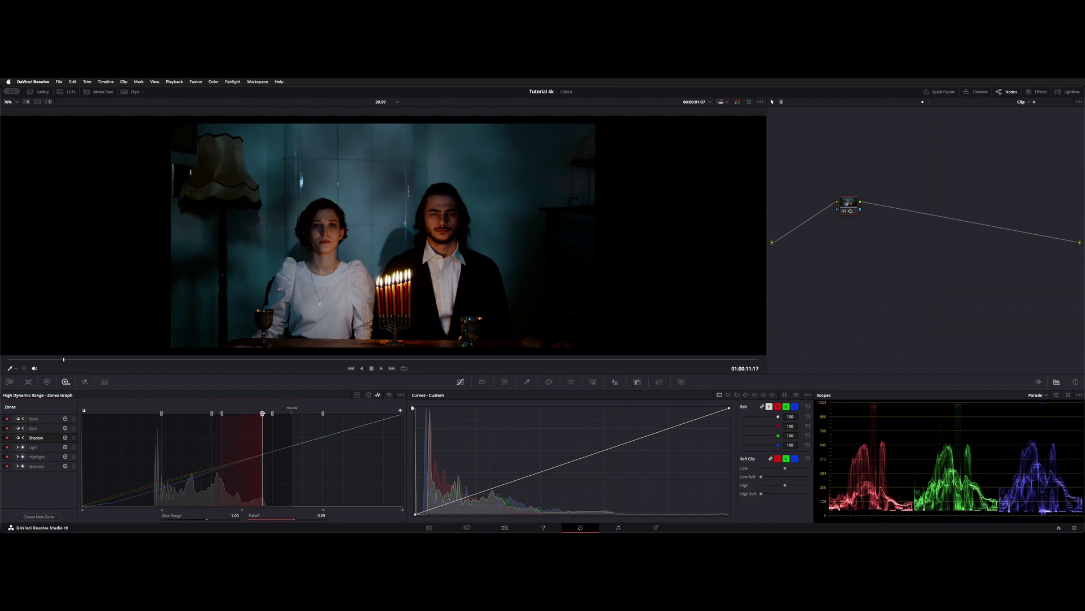
drag(262, 413, 276, 413)
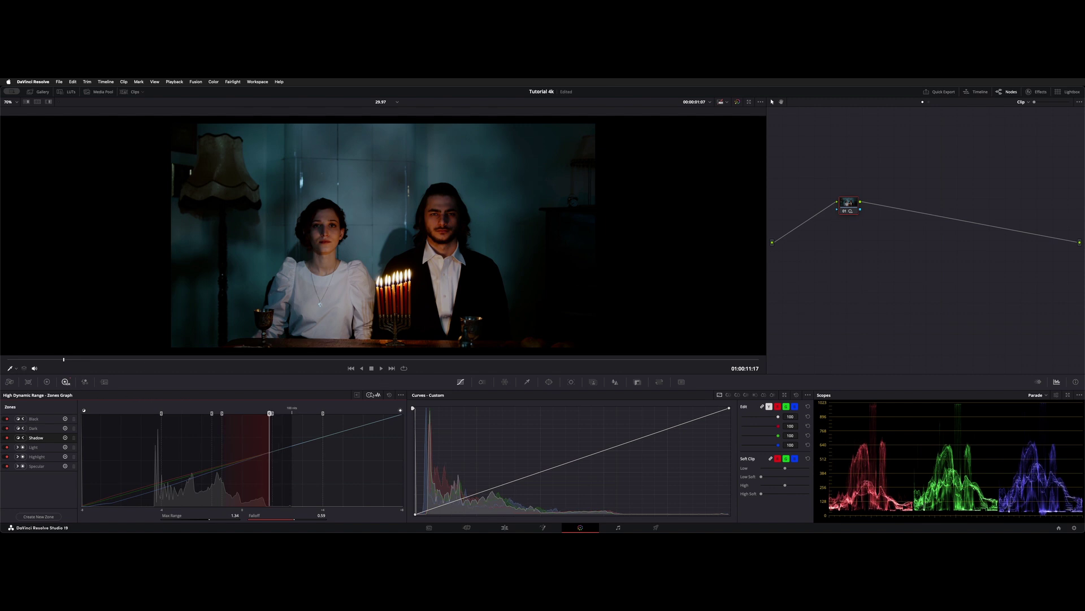
click(368, 395)
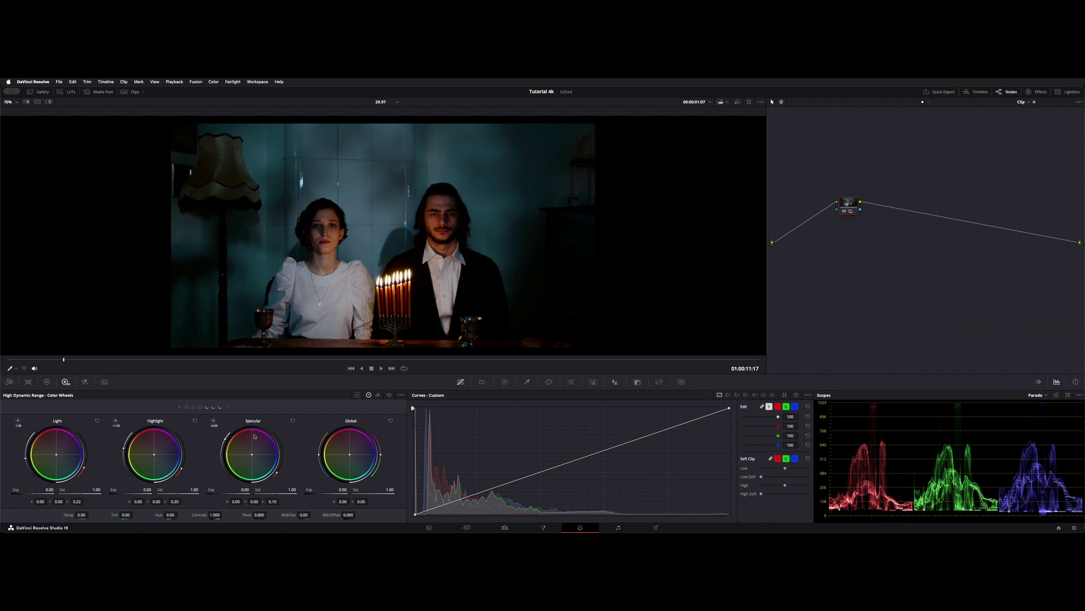
Step: Lower the Highlight zone's minimum range to 0.61 in the Zones Graph, previewing its coverage before and after
click(115, 421)
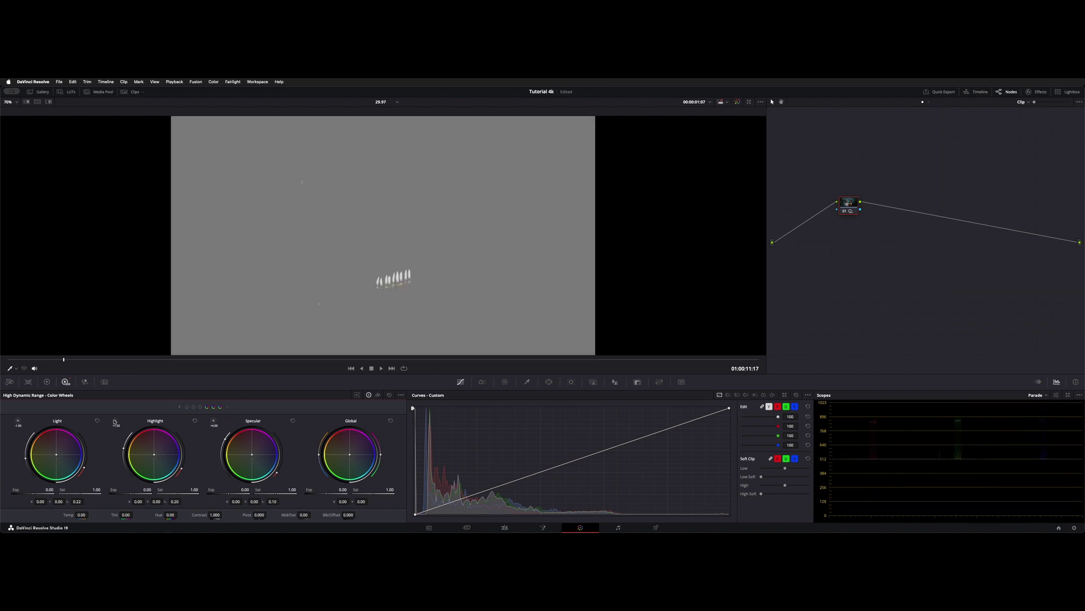
click(114, 421)
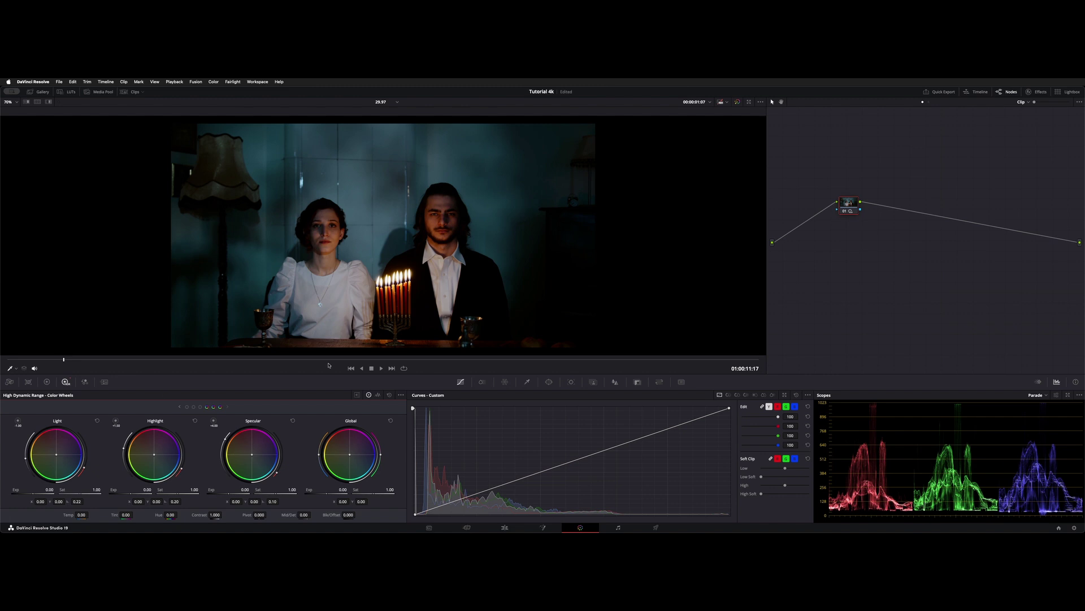
click(378, 395)
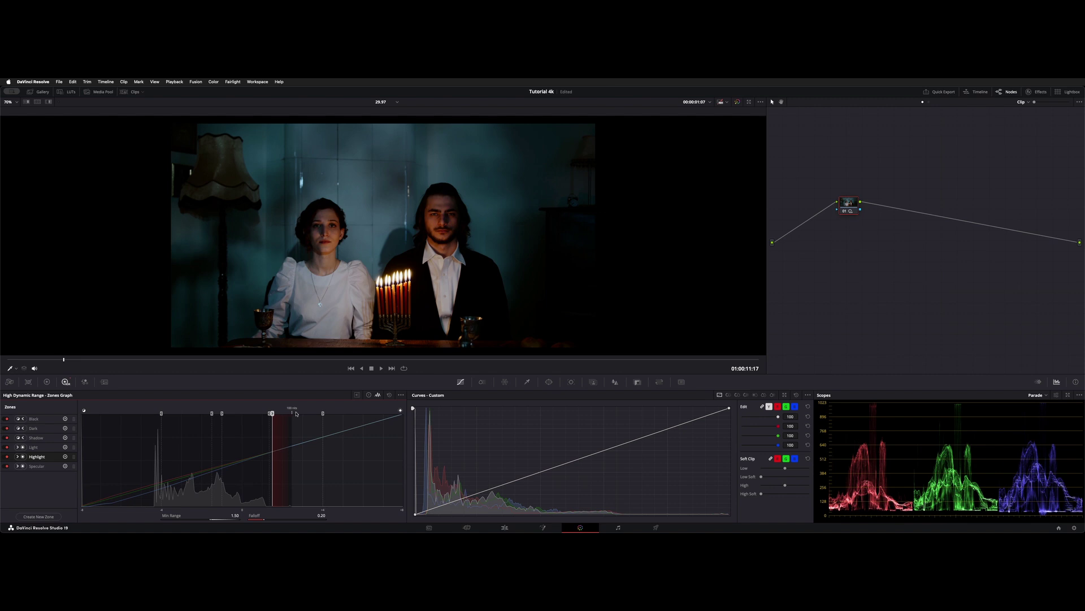
drag(273, 413, 254, 414)
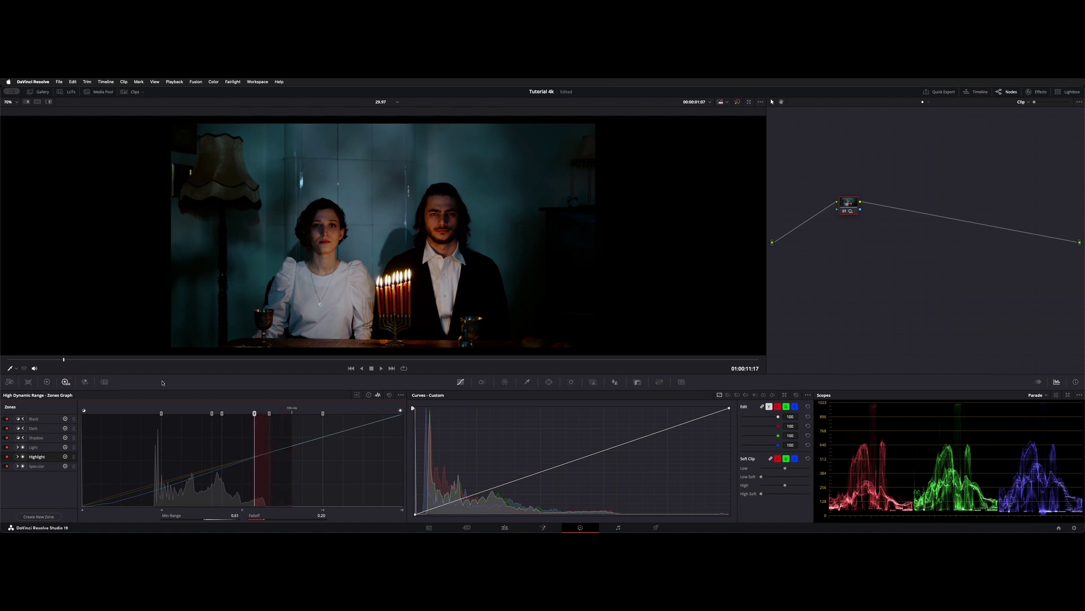
click(369, 395)
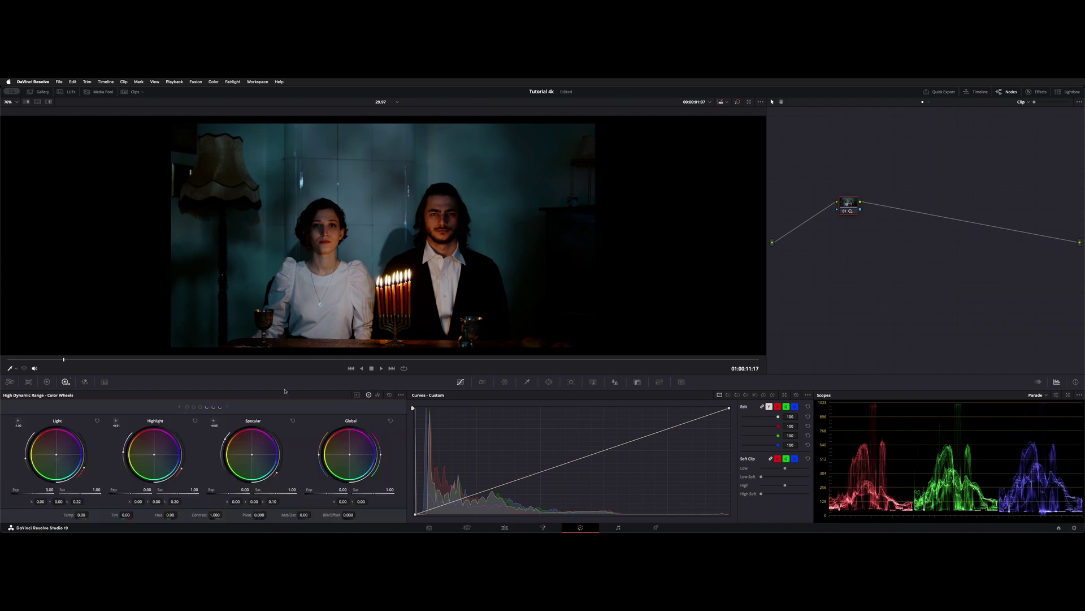
click(117, 420)
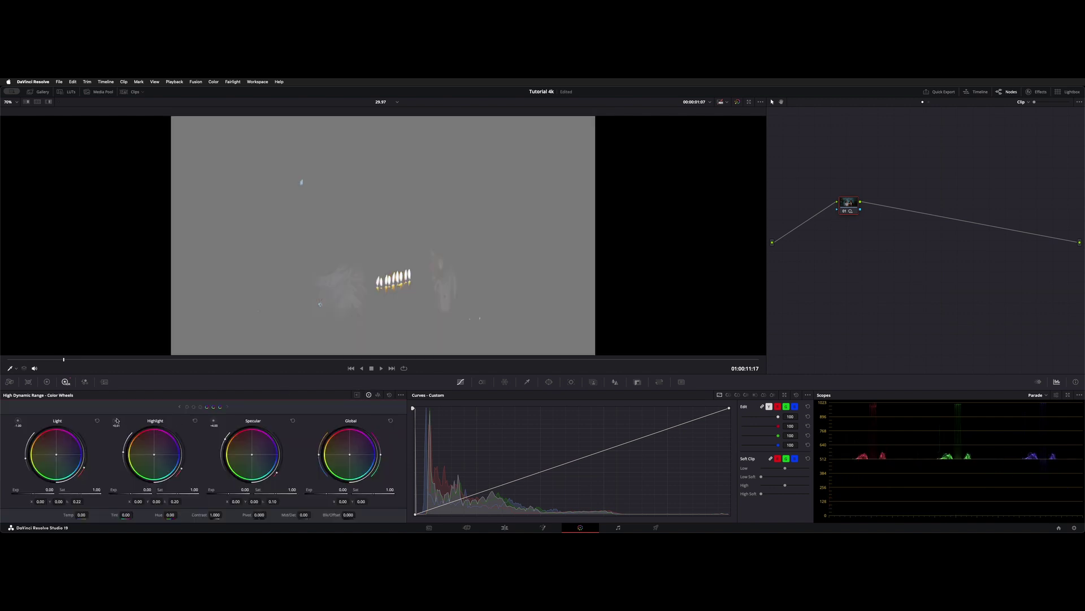
click(117, 421)
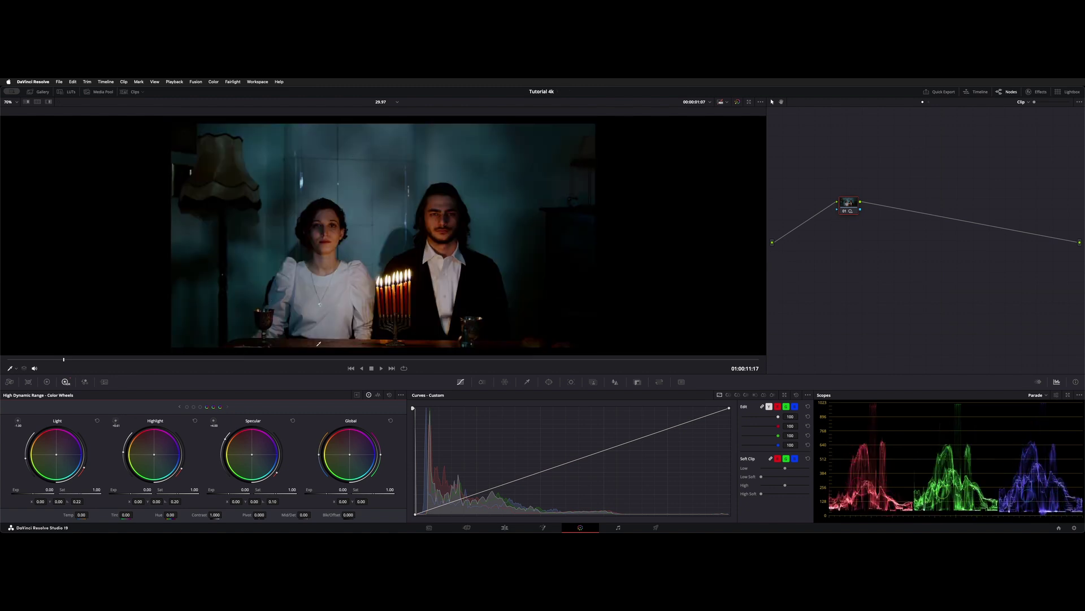
click(214, 422)
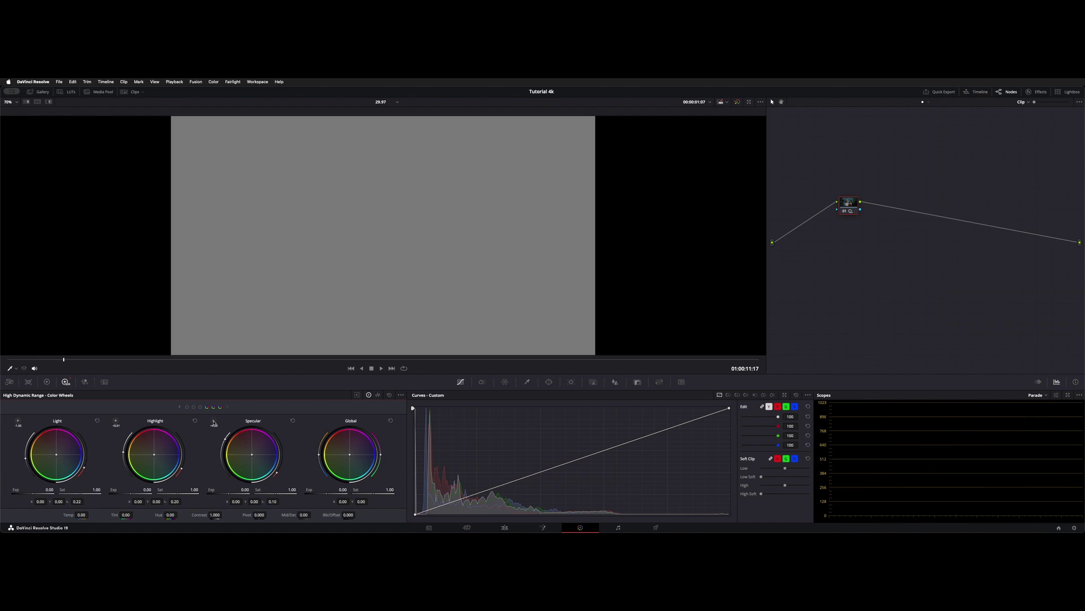
click(215, 421)
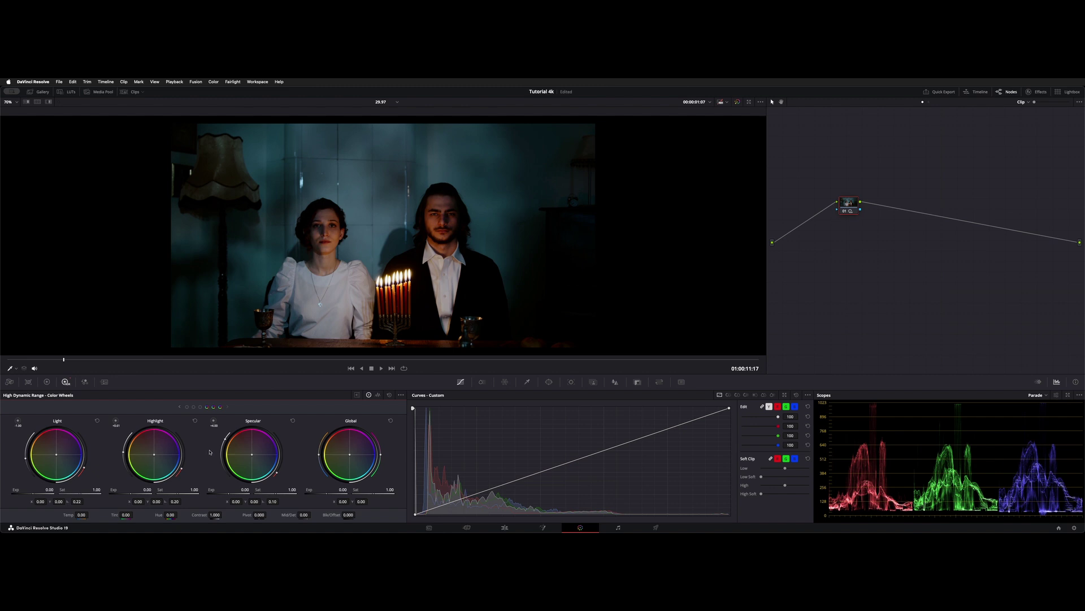
Step: Page back to the Black, Dark and Shadow wheels and raise the Black zone's exposure to 3.01
click(180, 407)
click(17, 422)
drag(49, 490, 74, 489)
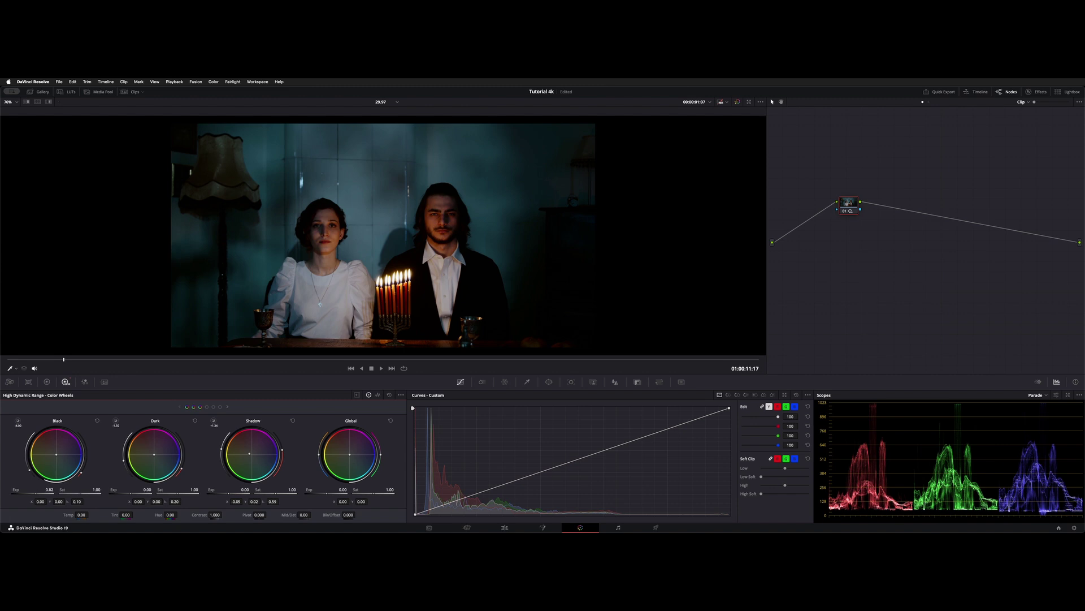
drag(73, 489, 20, 468)
mouse_move(28, 469)
mouse_down()
mouse_move(28, 453)
mouse_move(28, 464)
mouse_up()
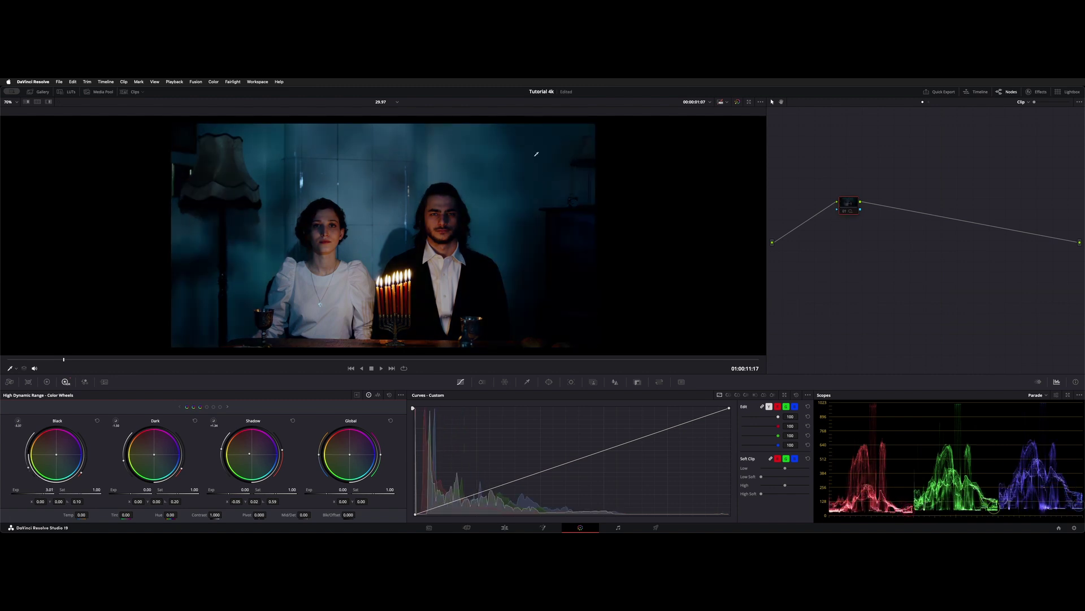
Step: Preview the Dark zone, then shift its balance to 0.07, -0.02, 0.20 for a cooler tint
click(115, 423)
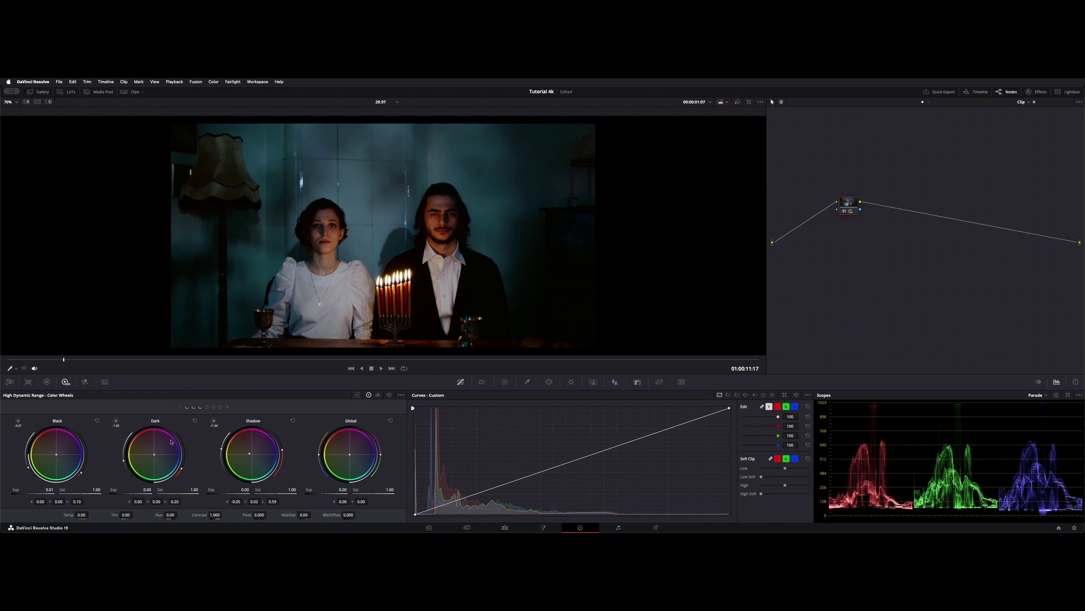
drag(154, 454, 159, 457)
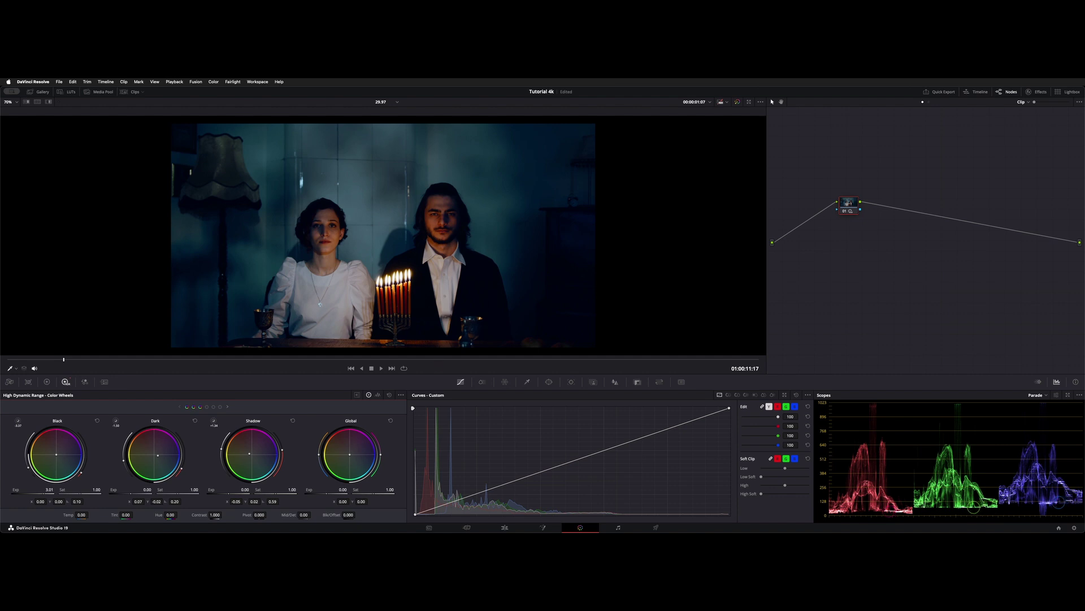
Step: Show the graded candlelit clip in the full-screen Cinema Viewer with Cmd+F
key(super+f)
key(super+f)
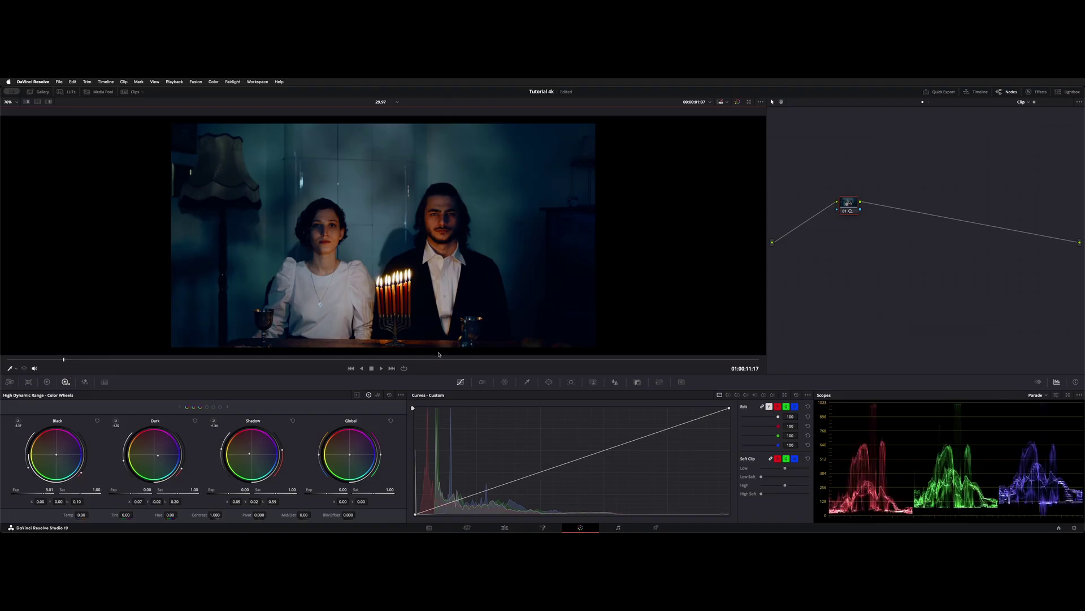